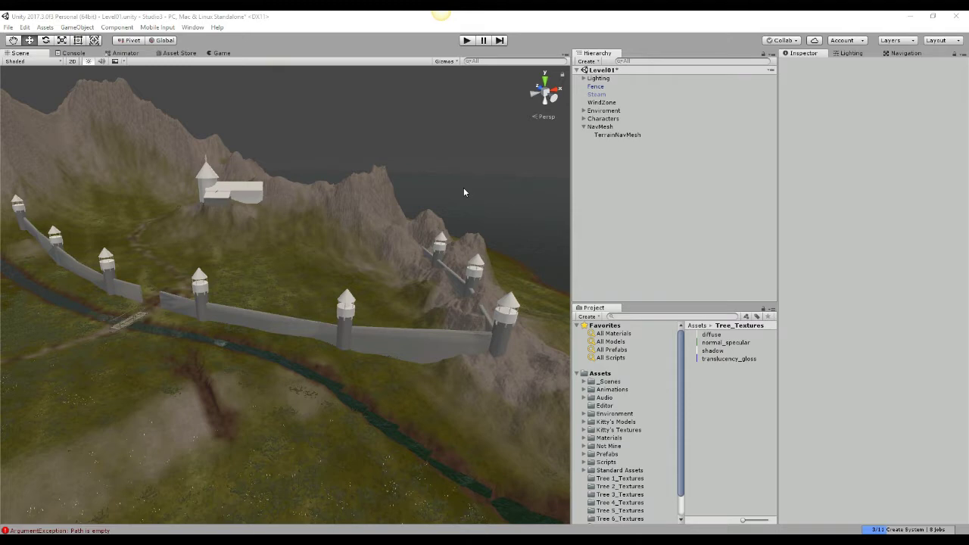
Select the Fence object in the Hierarchy and show the Prefabs folder's contents
click(596, 87)
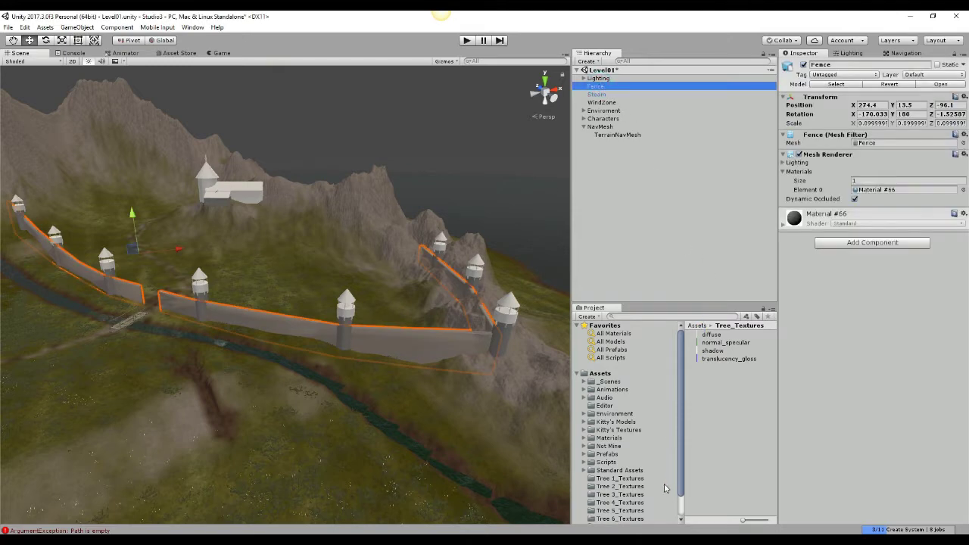
click(604, 454)
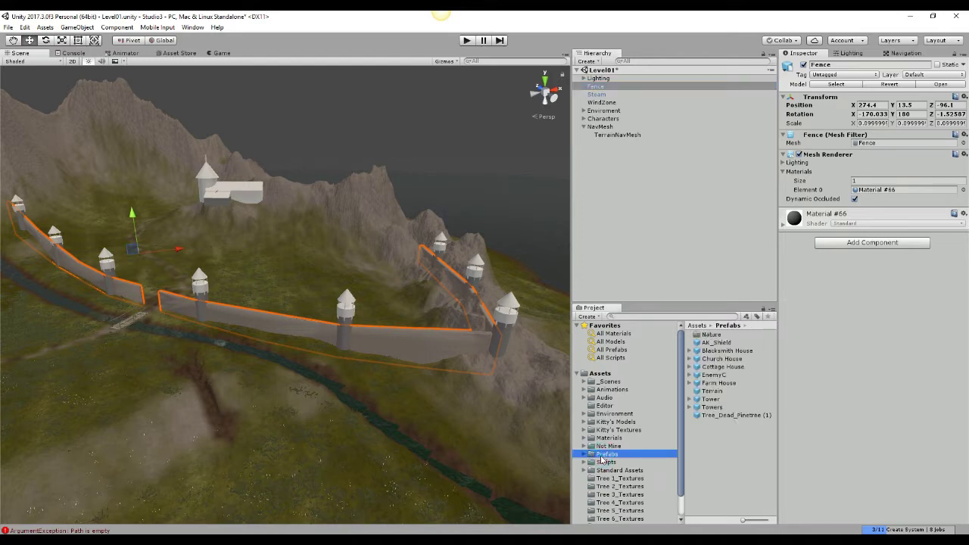
click(607, 88)
Drag Fence into the Prefabs folder to create a Fence prefab, then dismiss its context menu
drag(625, 168, 713, 450)
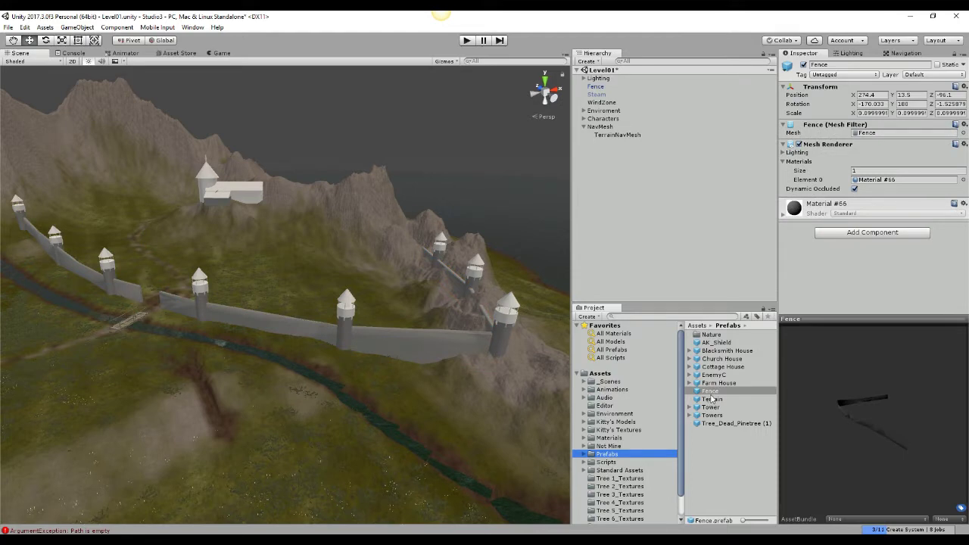
right_click(712, 392)
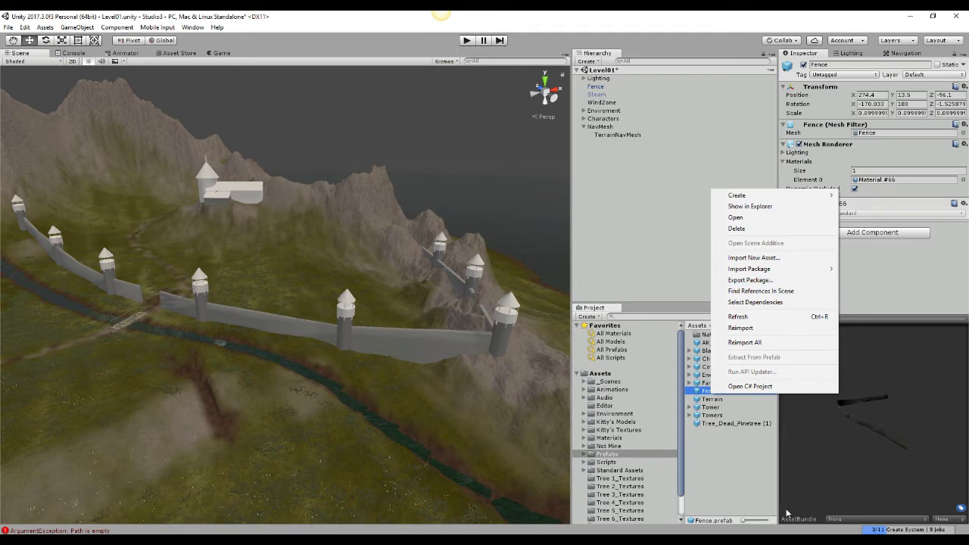
click(731, 488)
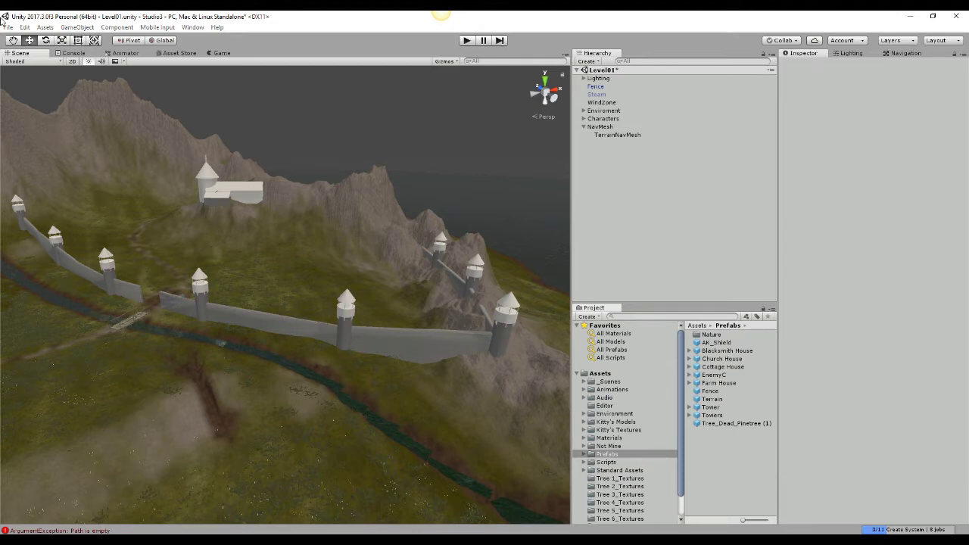
key(alt+Tab)
double_click(572, 94)
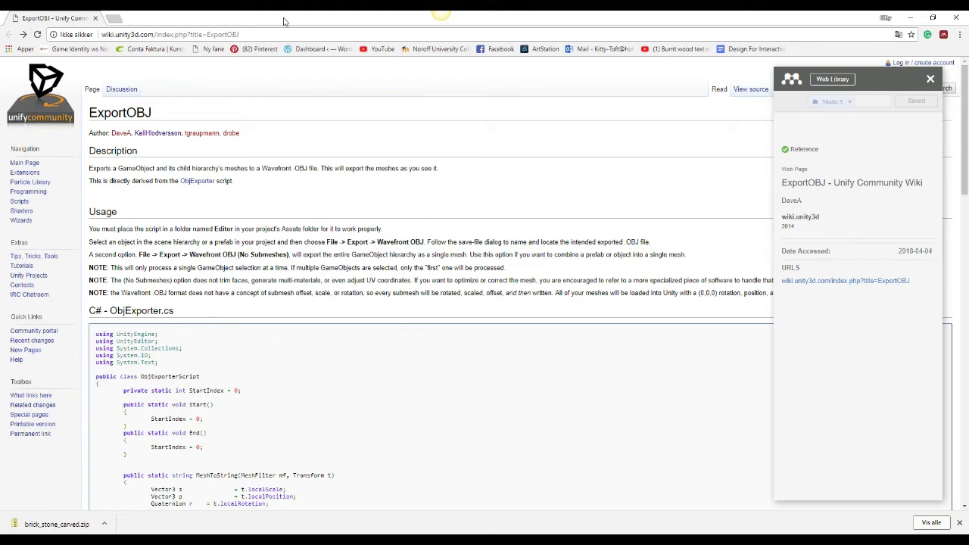
scroll(298, 264, down, 3)
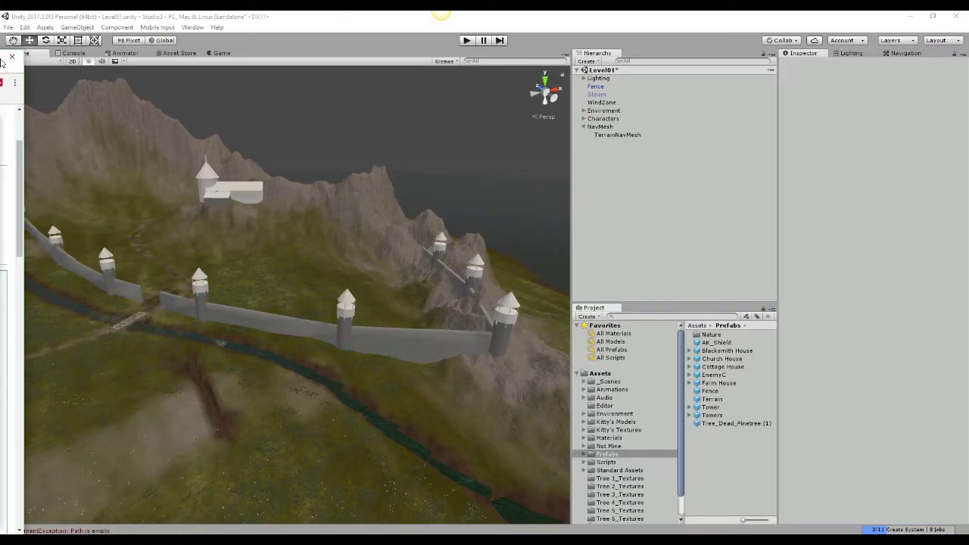
Show the Assets folder and open its Editor subfolder
click(597, 373)
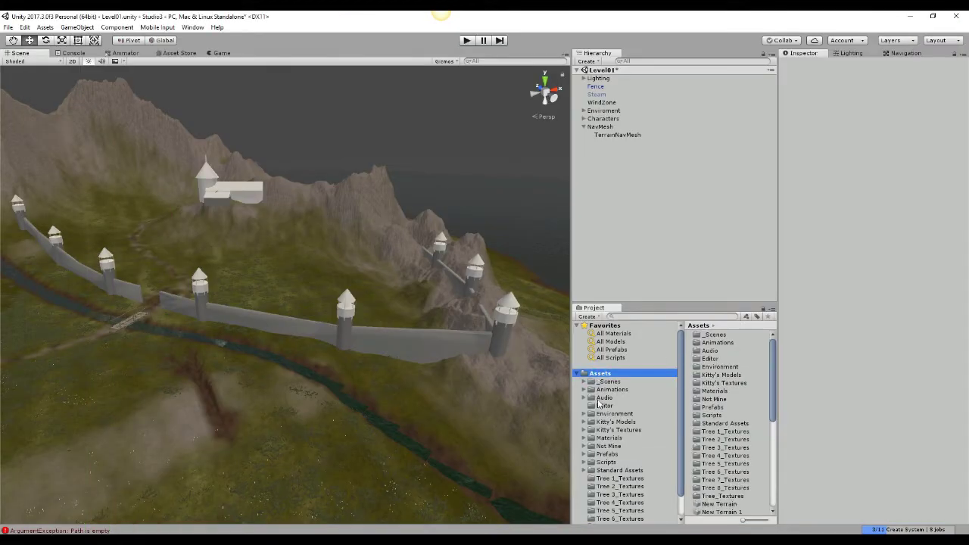
right_click(632, 374)
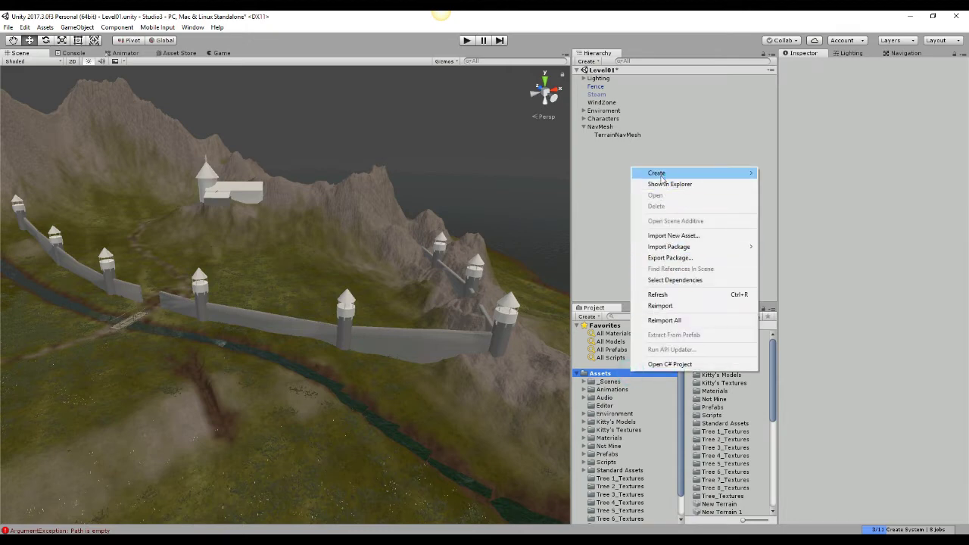
mouse_move(665, 176)
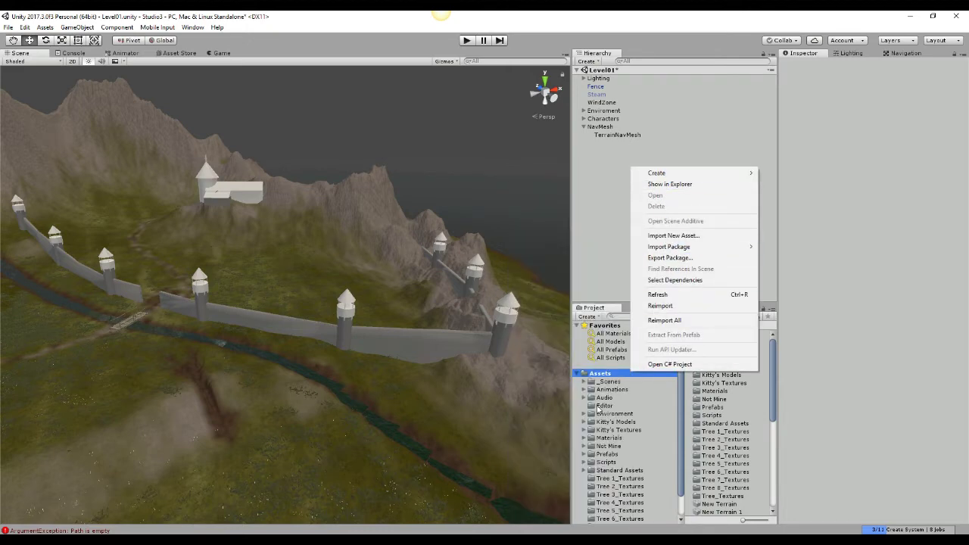
click(605, 407)
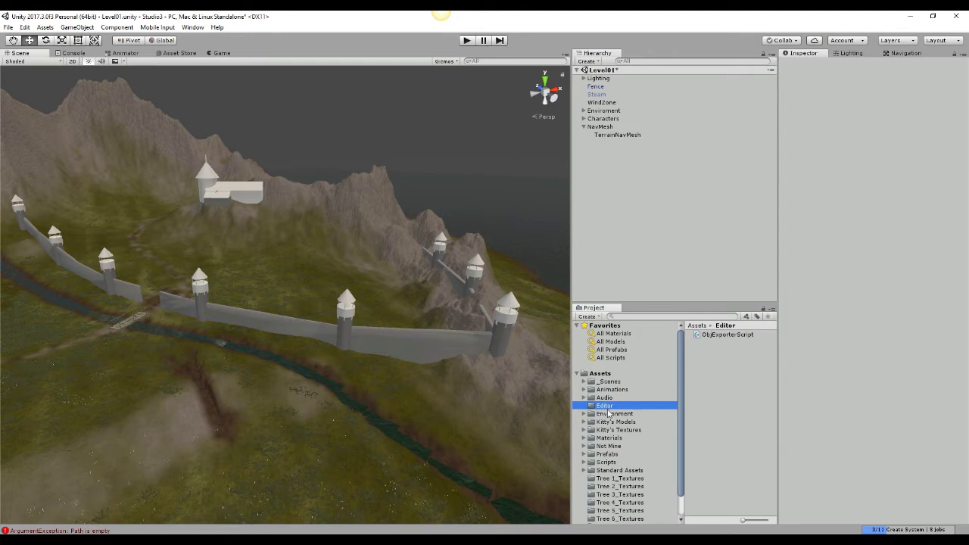
Check the Create > C# Script option inside Editor, then cancel without creating anything
right_click(739, 365)
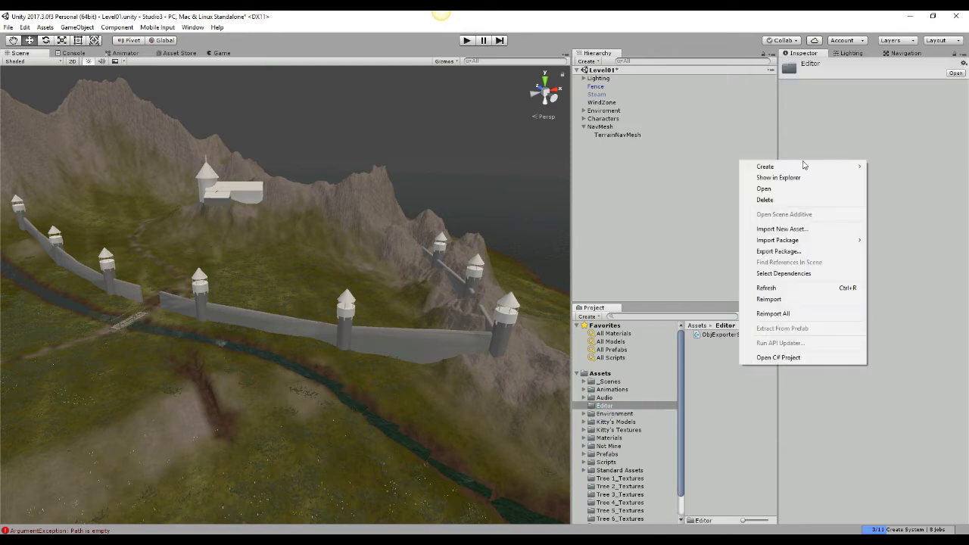
mouse_move(787, 165)
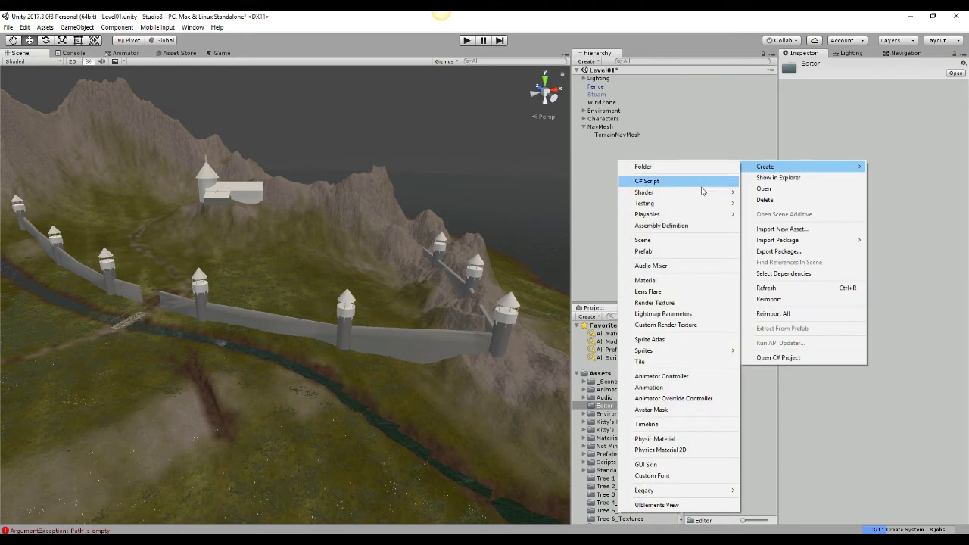
click(773, 441)
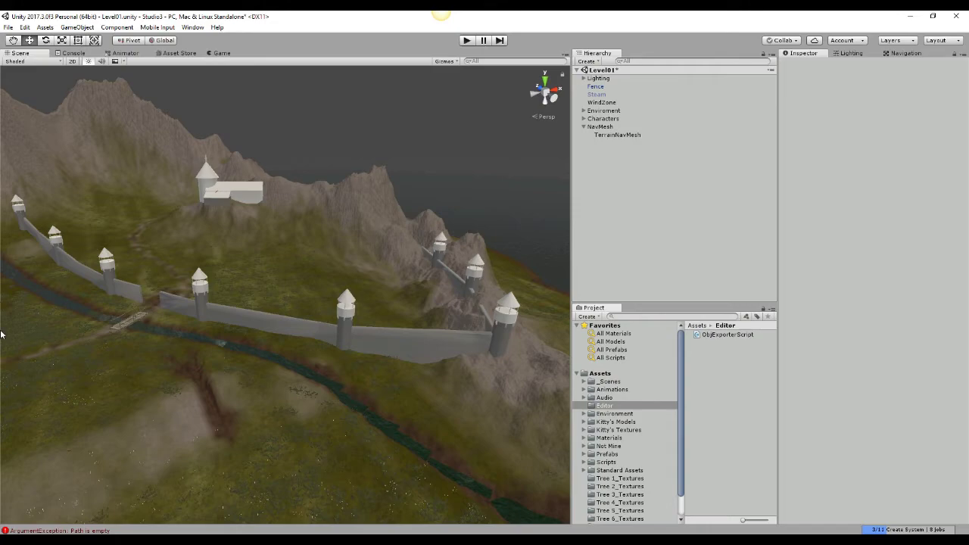
key(alt+Tab)
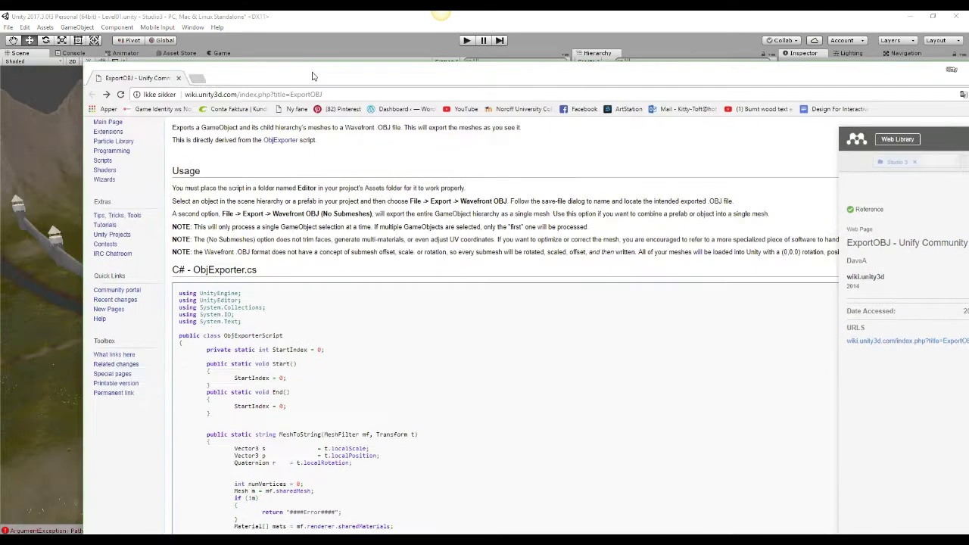
scroll(247, 318, down, 3)
scroll(248, 317, down, 15)
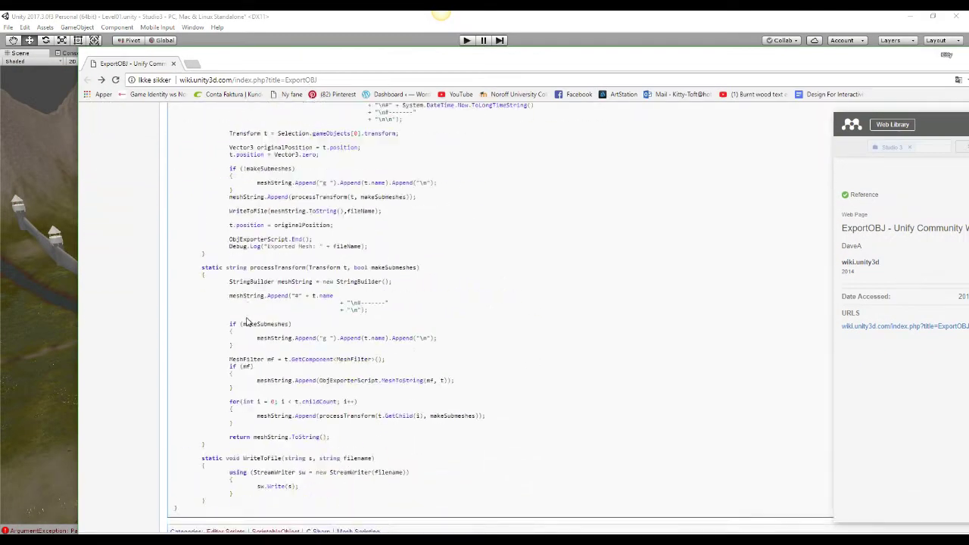
scroll(247, 317, up, 15)
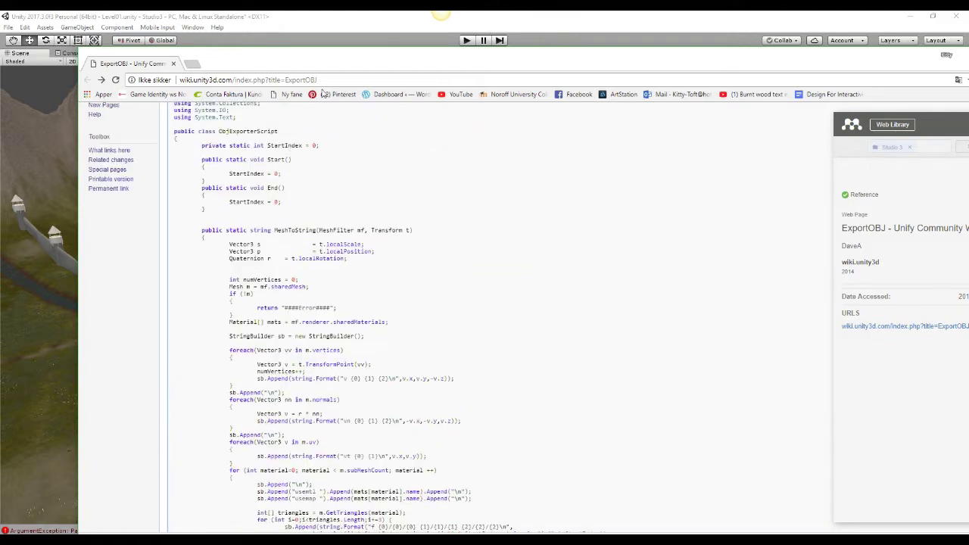
drag(347, 64, 1, 70)
key(alt+Tab)
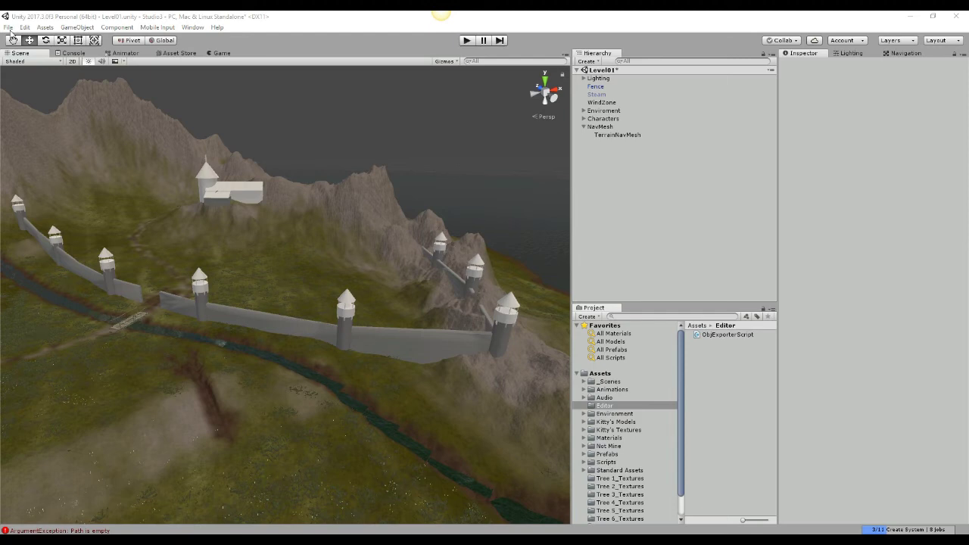
Select Fence and choose File > Export > Wavefront OBJ (No Submeshes)
click(222, 311)
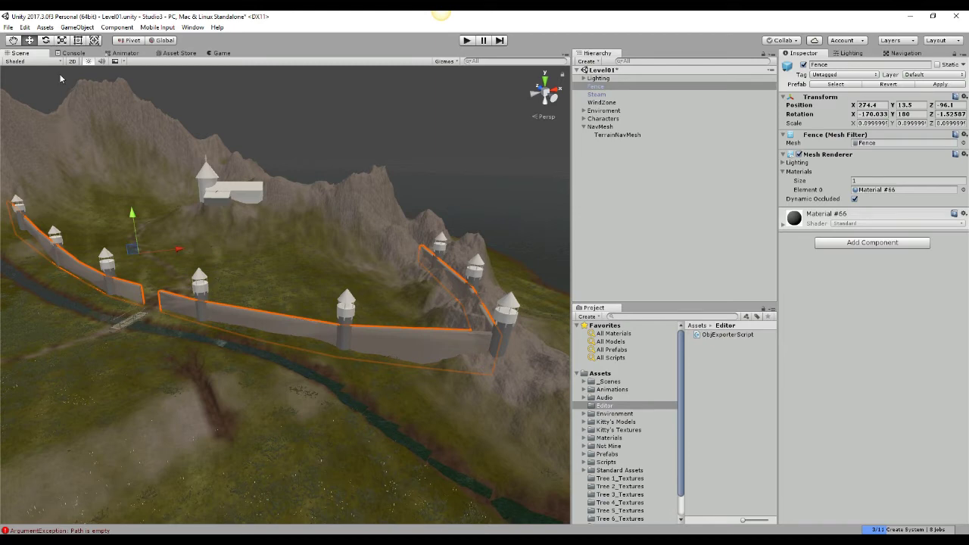
click(8, 27)
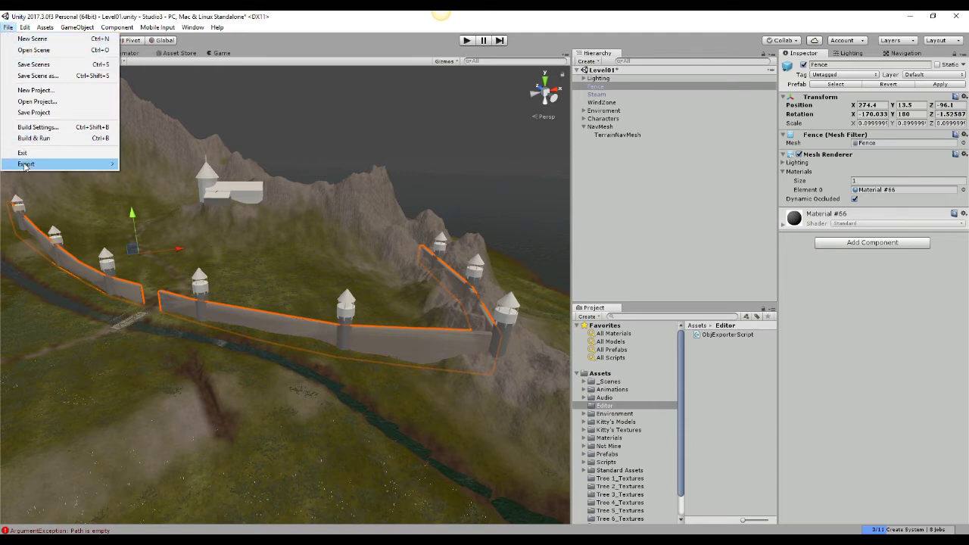
mouse_move(29, 167)
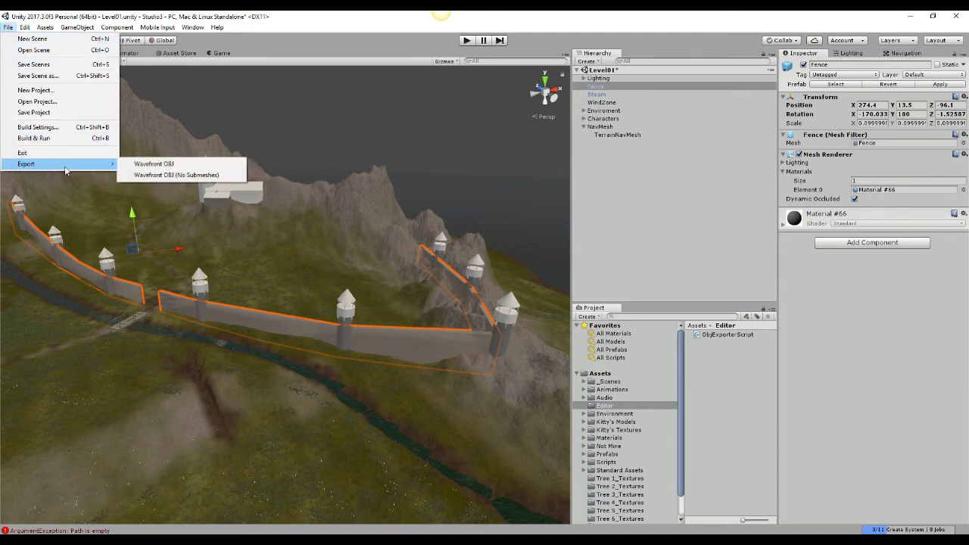
click(160, 177)
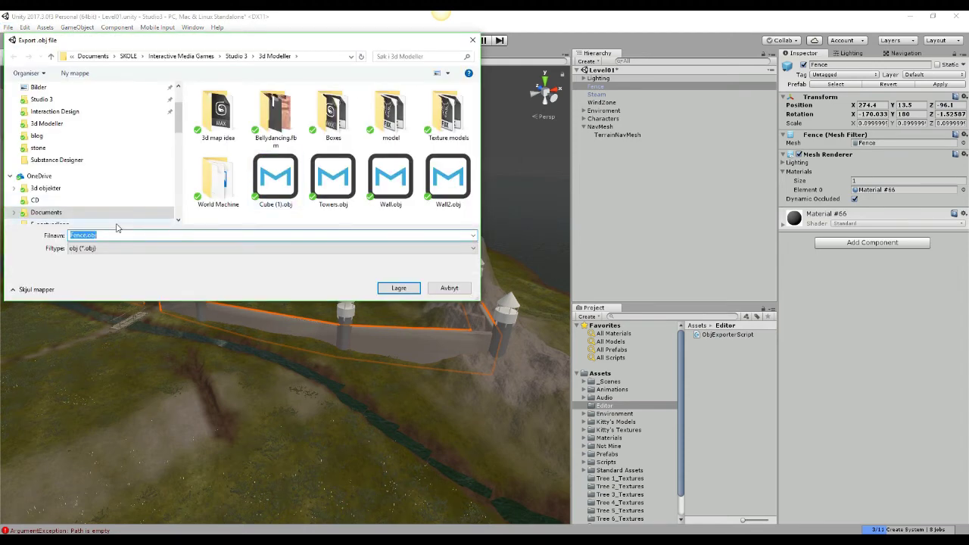
Save the mesh as Tutorial.obj in 3d Modeller and confirm the file in File Explorer
text(Tut)
key(BackSpace)
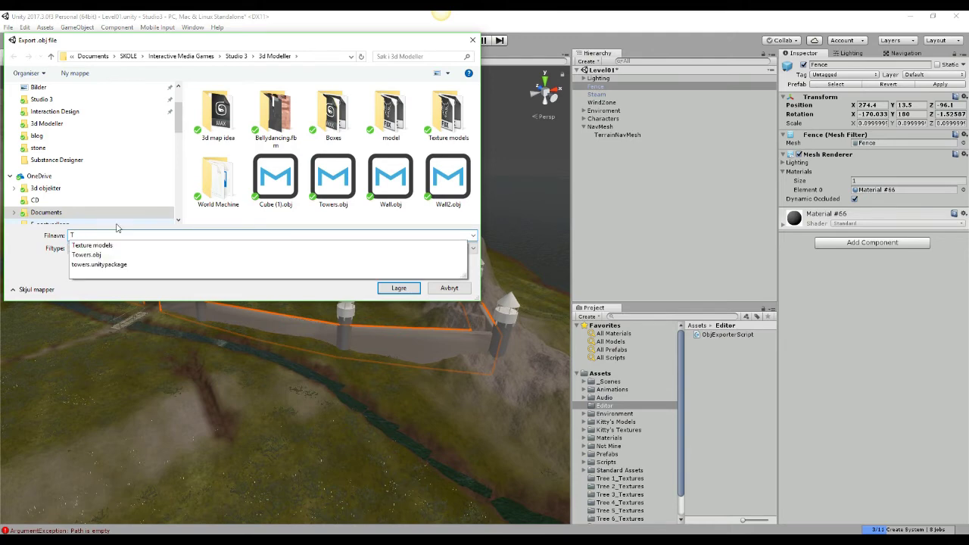
text(utorial)
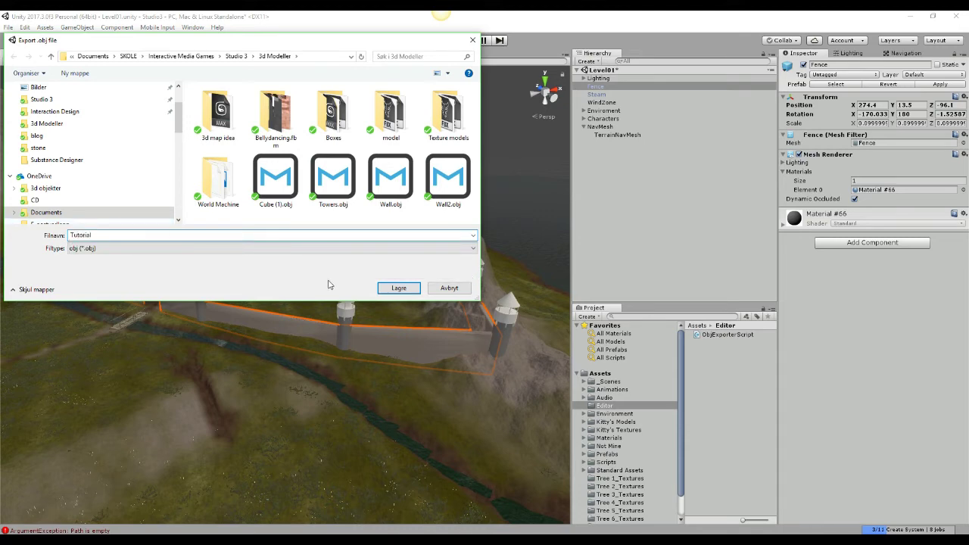
click(405, 287)
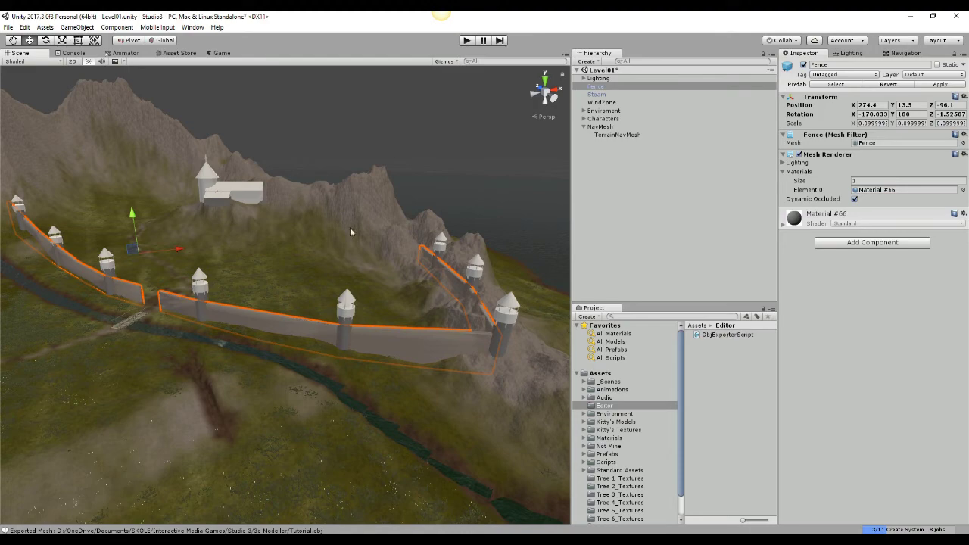
drag(968, 59, 600, 57)
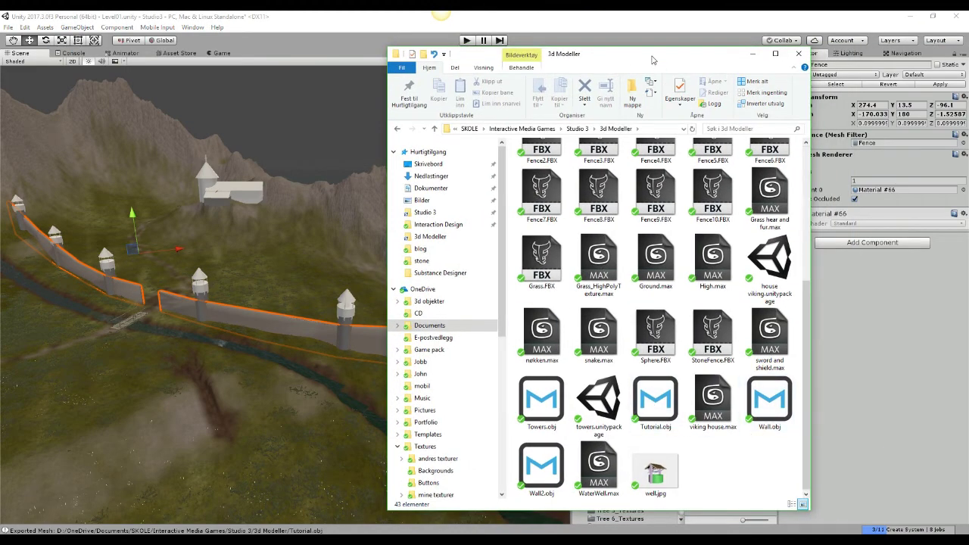
key(alt+Tab)
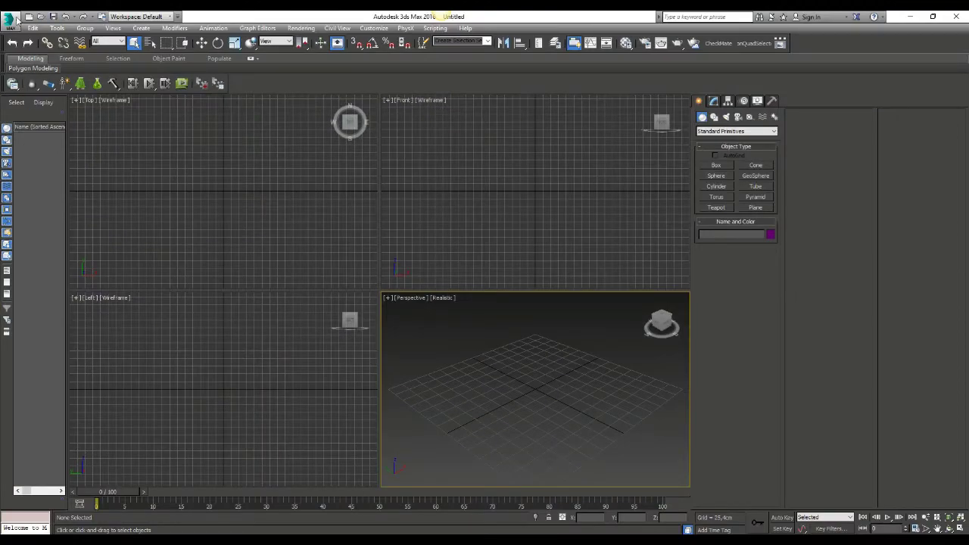
Import Tutorial.obj into the 3ds Max scene with default OBJ options and close the summary
click(15, 18)
mouse_move(63, 166)
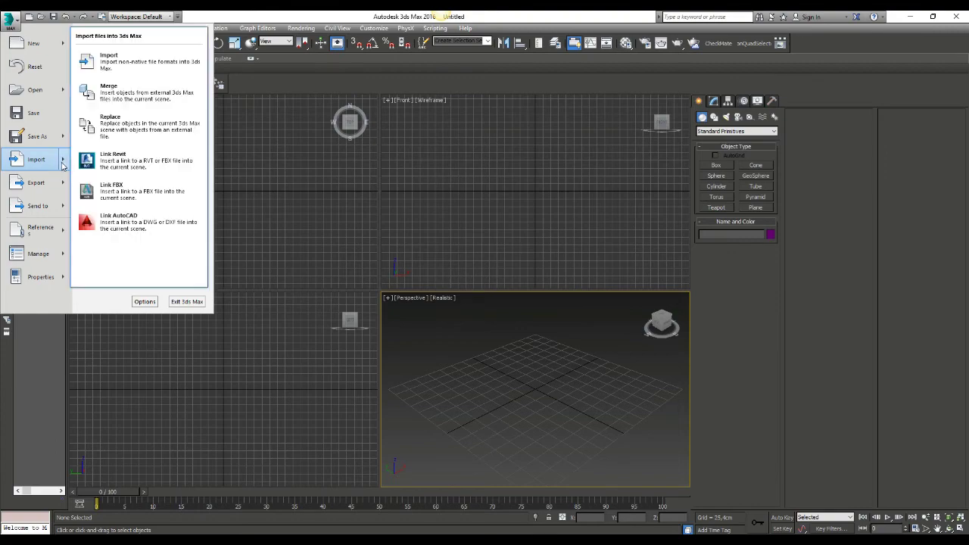
click(38, 159)
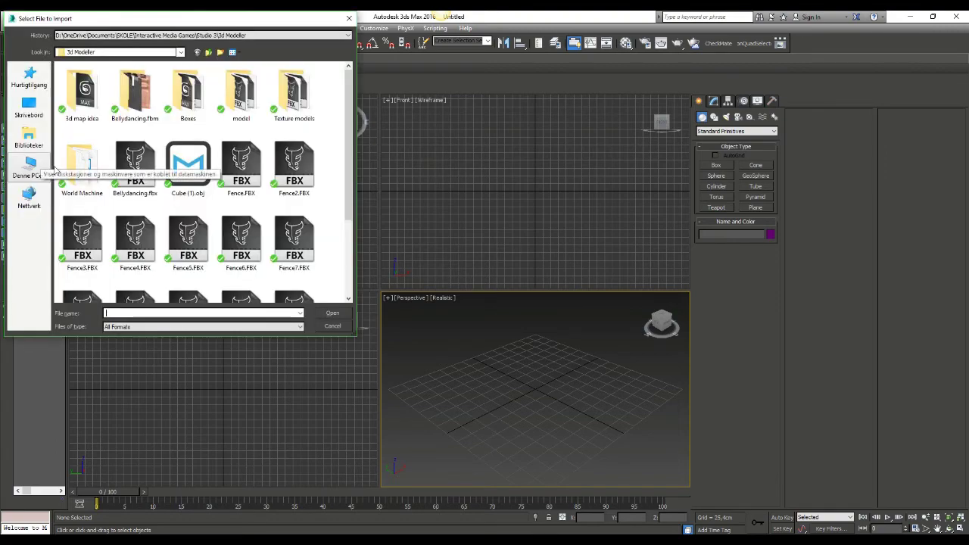
scroll(182, 189, down, 2)
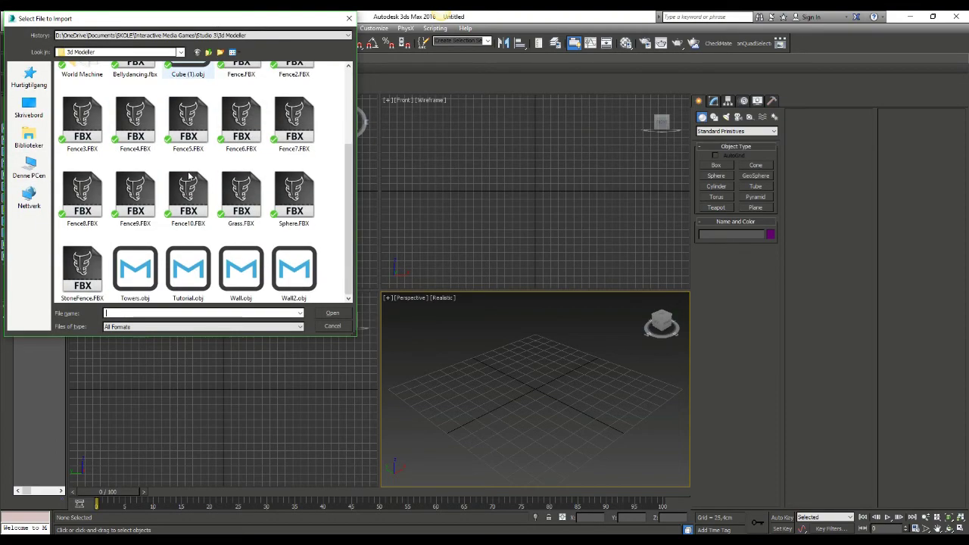
double_click(189, 272)
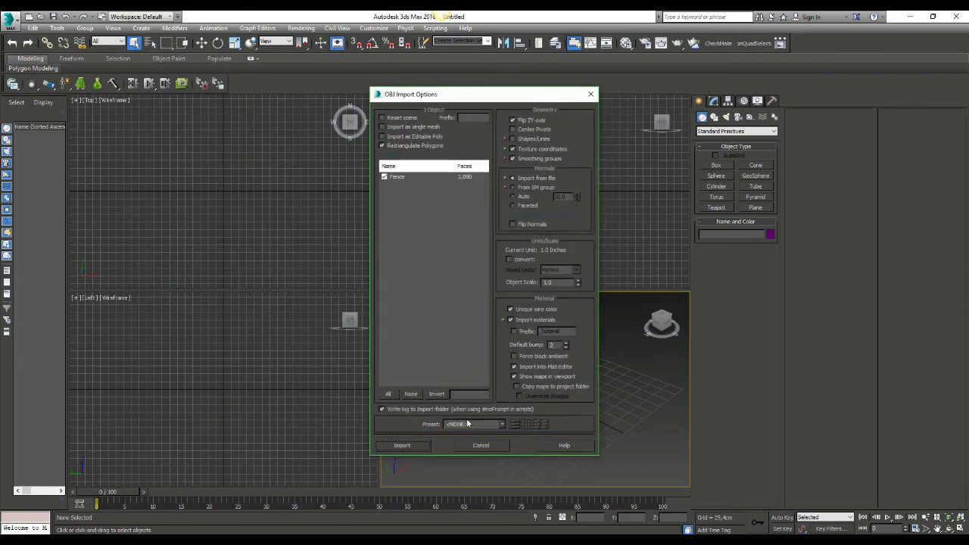
click(414, 447)
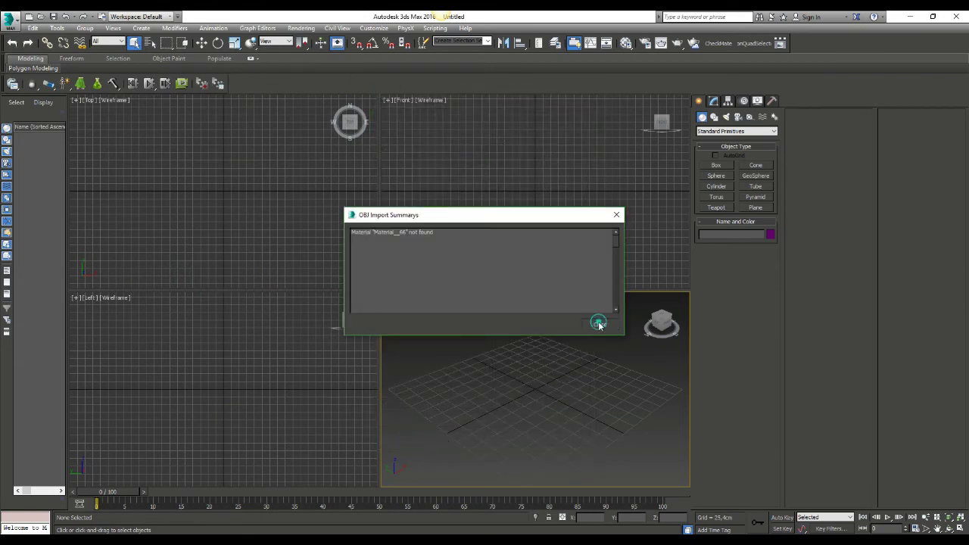
click(597, 325)
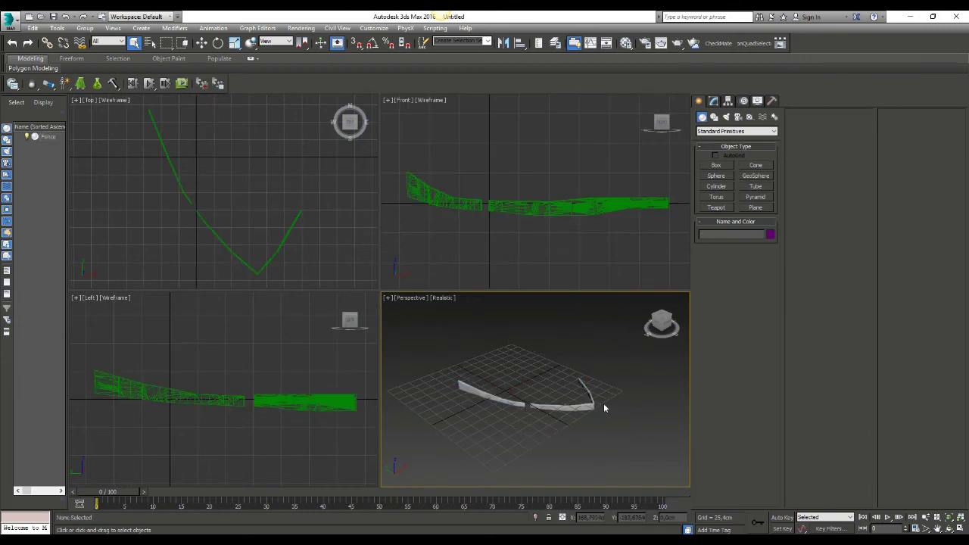
Zoom and orbit the Perspective view down to eye level beside the fence
scroll(594, 410, up, 5)
scroll(597, 397, down, 5)
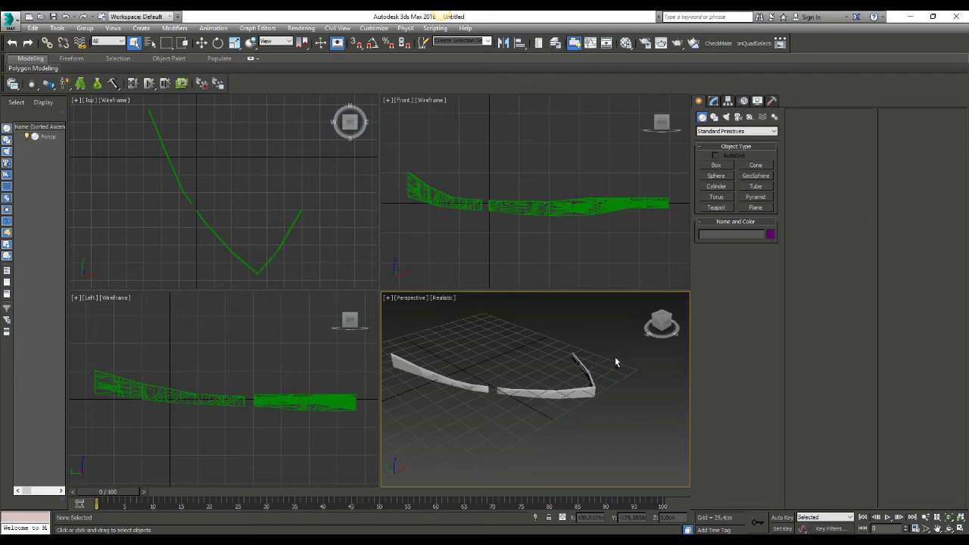
right_click(595, 366)
alt+middle_drag(617, 370, 618, 373)
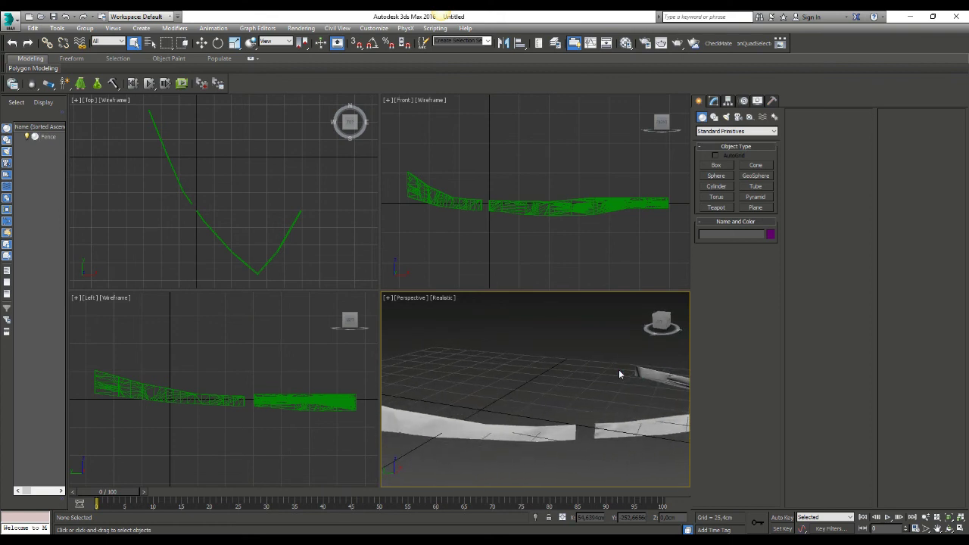